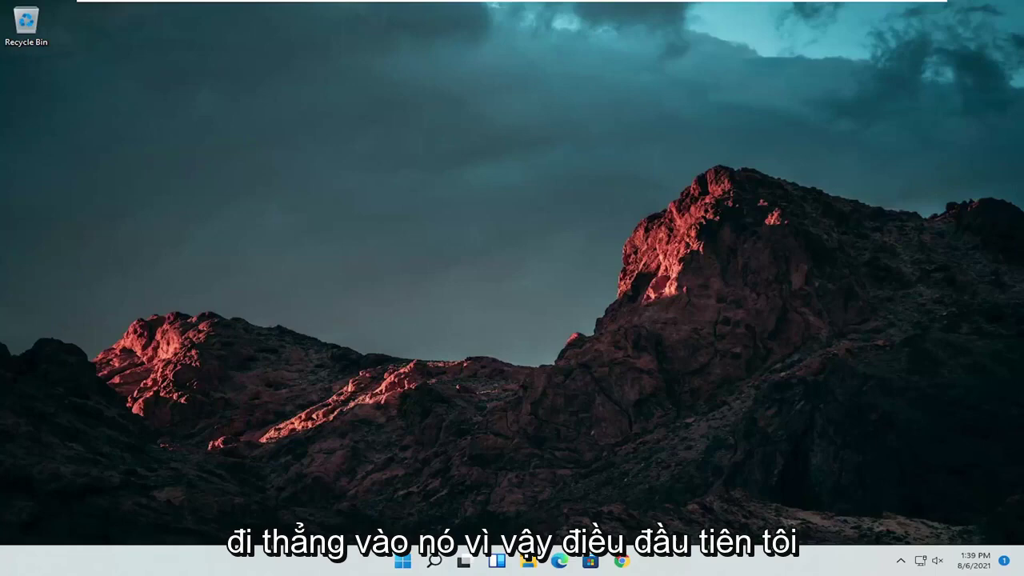
- Find Control Panel through search, launch it, and switch View by to Large icons
{"action": "left_click", "coordinate": [434, 561]}
{"action": "type", "text": "cont"}
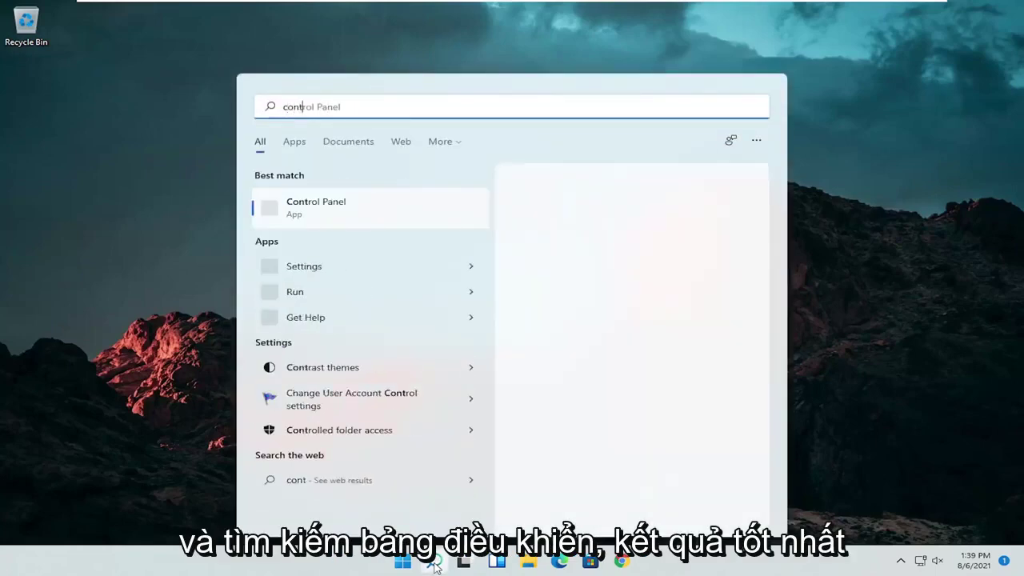
{"action": "type", "text": "rol panel"}
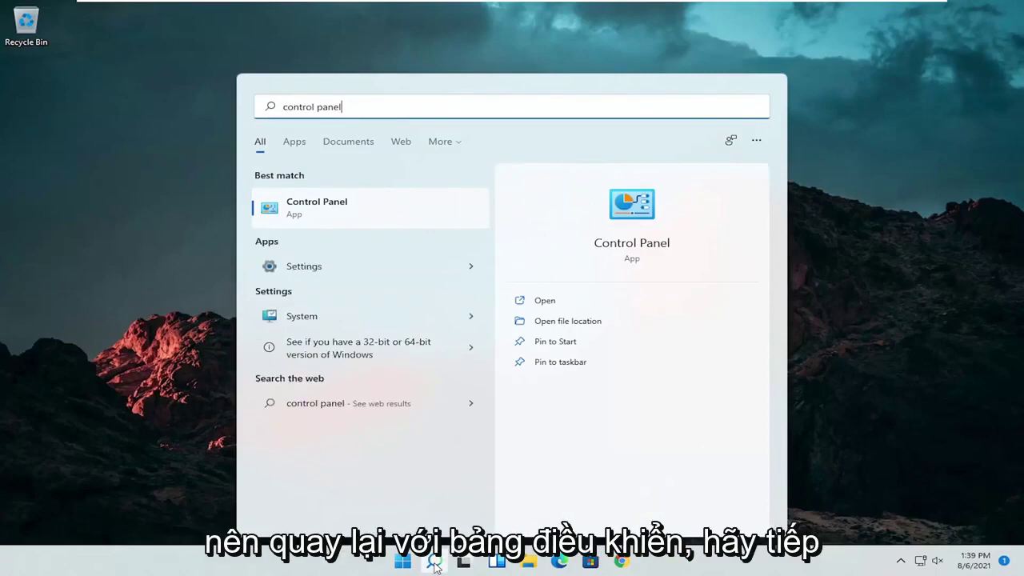
{"action": "left_click", "coordinate": [352, 207]}
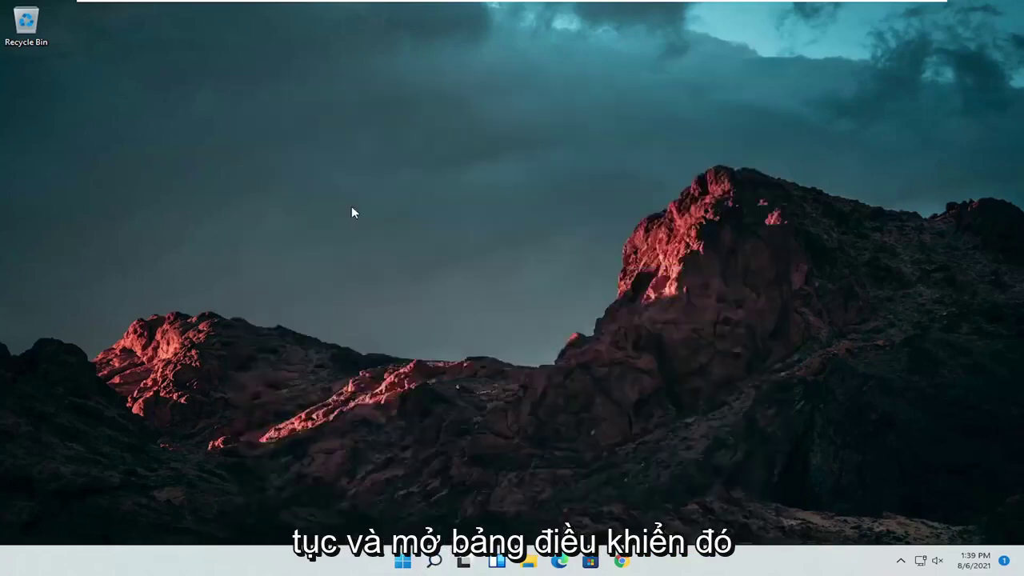
{"action": "left_click", "coordinate": [729, 162]}
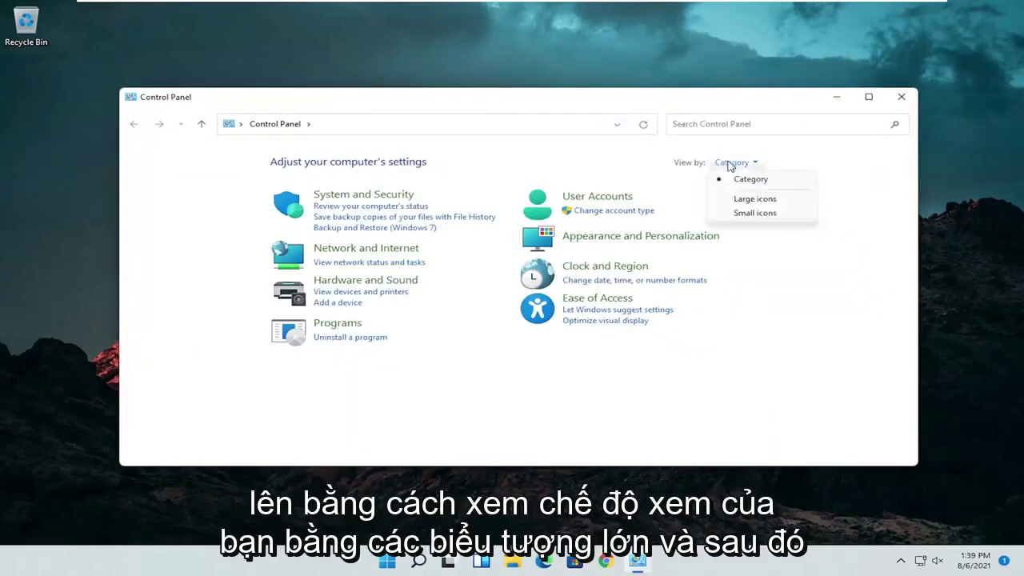
{"action": "left_click", "coordinate": [743, 198]}
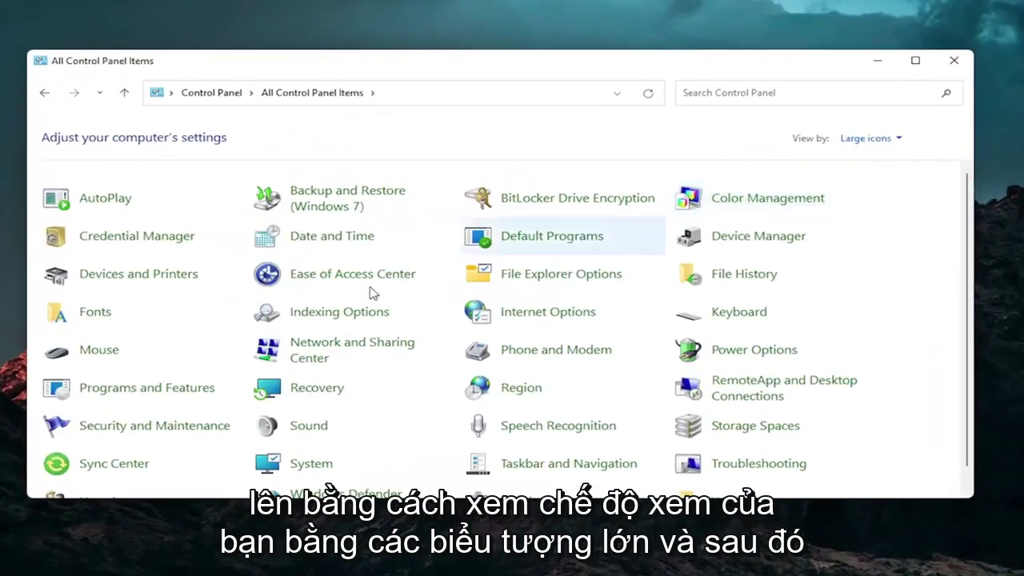
- Open the Mouse item in Control Panel and drag the Mouse Properties dialog aside
{"action": "left_click", "coordinate": [99, 353]}
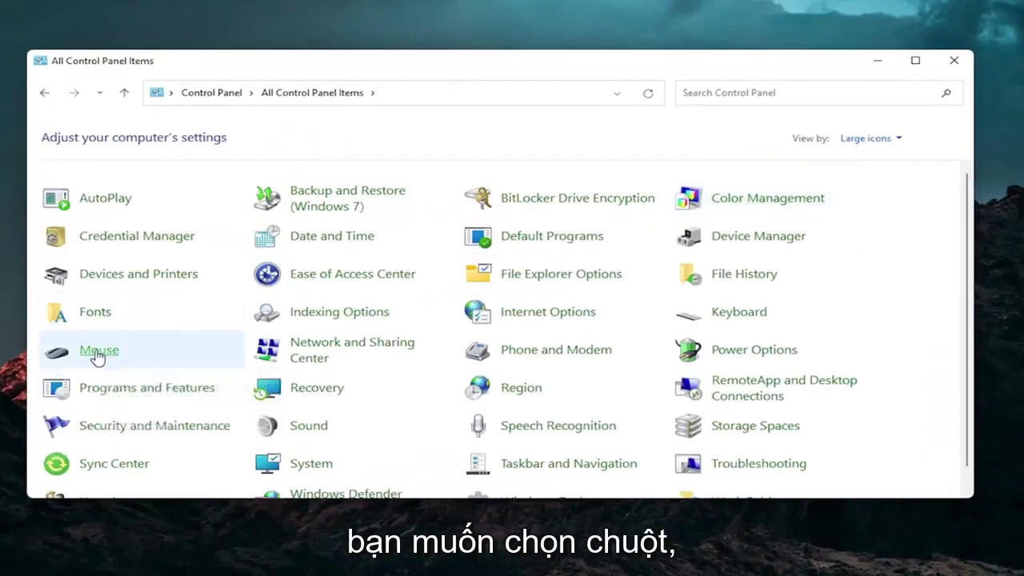
{"action": "left_click_drag", "start_coordinate": [204, 82], "coordinate": [535, 105]}
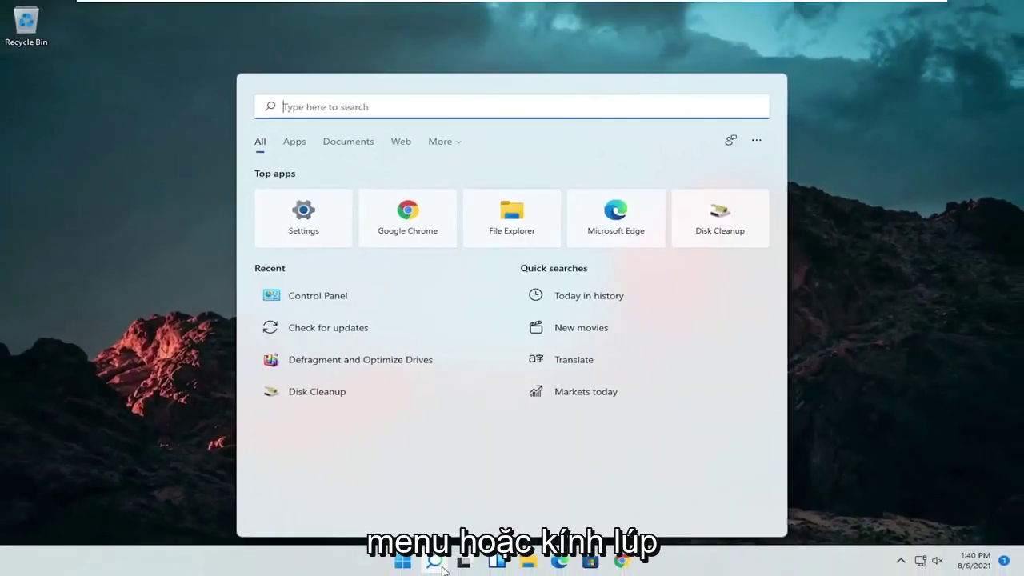
- Launch Device Manager, expand Mice and other pointing devices, and bring up HID-compliant mouse's actions
{"action": "type", "text": "dev"}
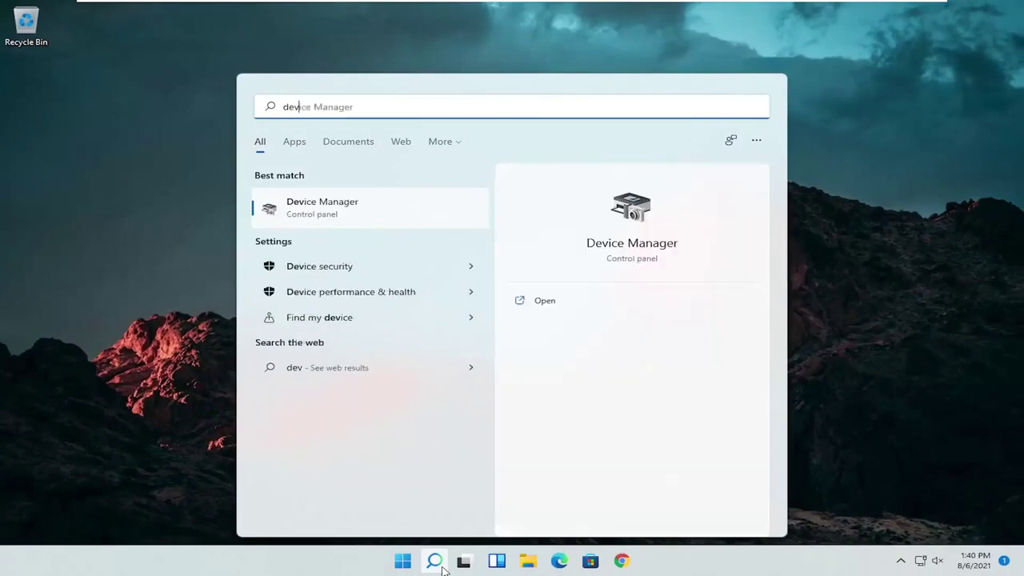
{"action": "type", "text": "ice manager"}
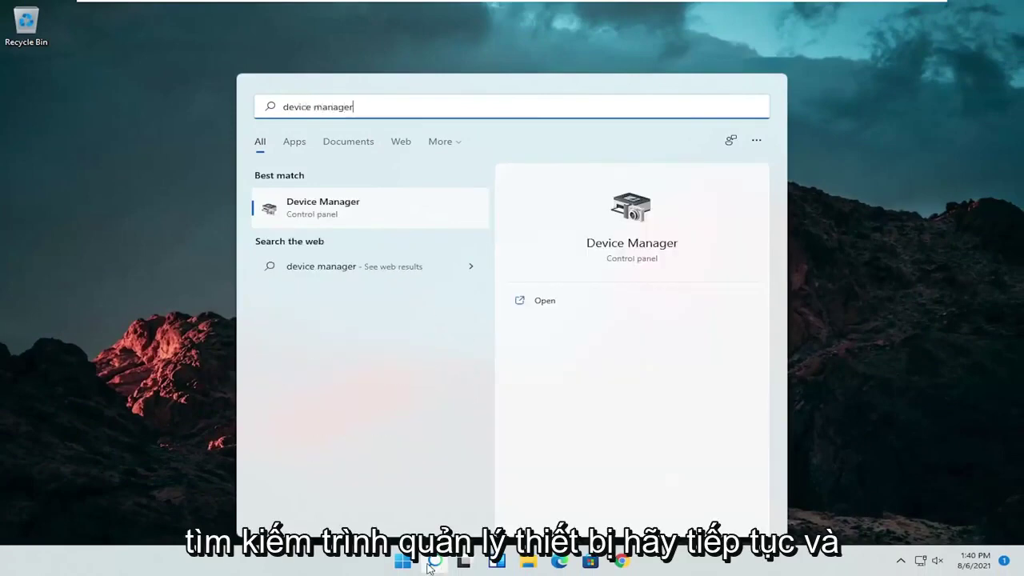
{"action": "left_click", "coordinate": [317, 208]}
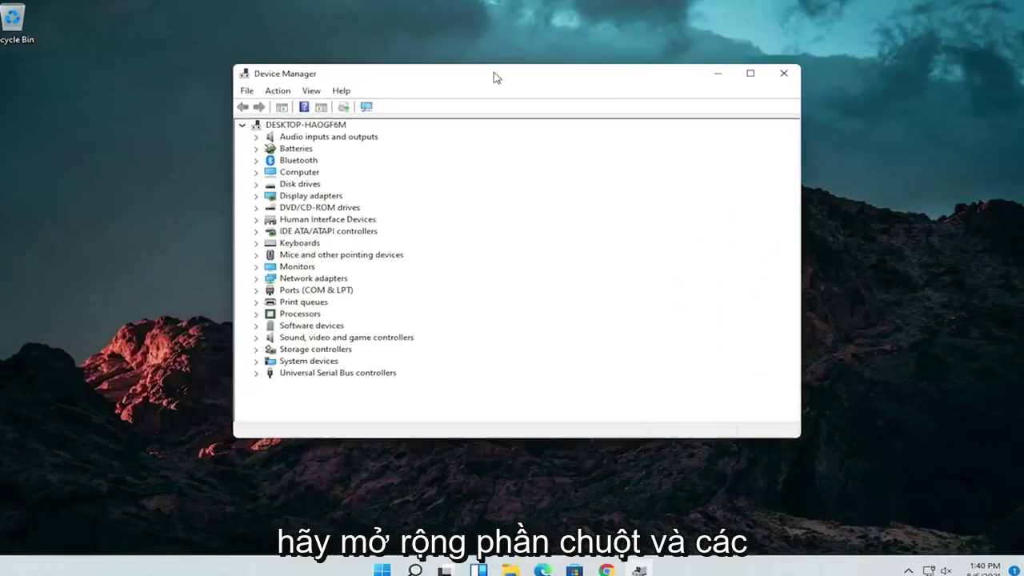
{"action": "double_click", "coordinate": [284, 282]}
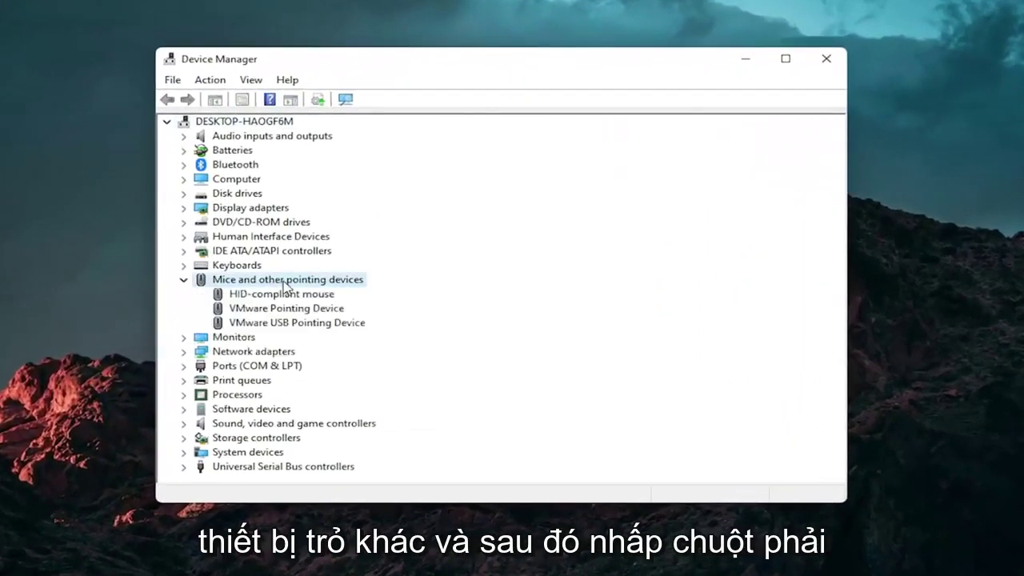
{"action": "left_click", "coordinate": [283, 294]}
{"action": "right_click", "coordinate": [284, 297]}
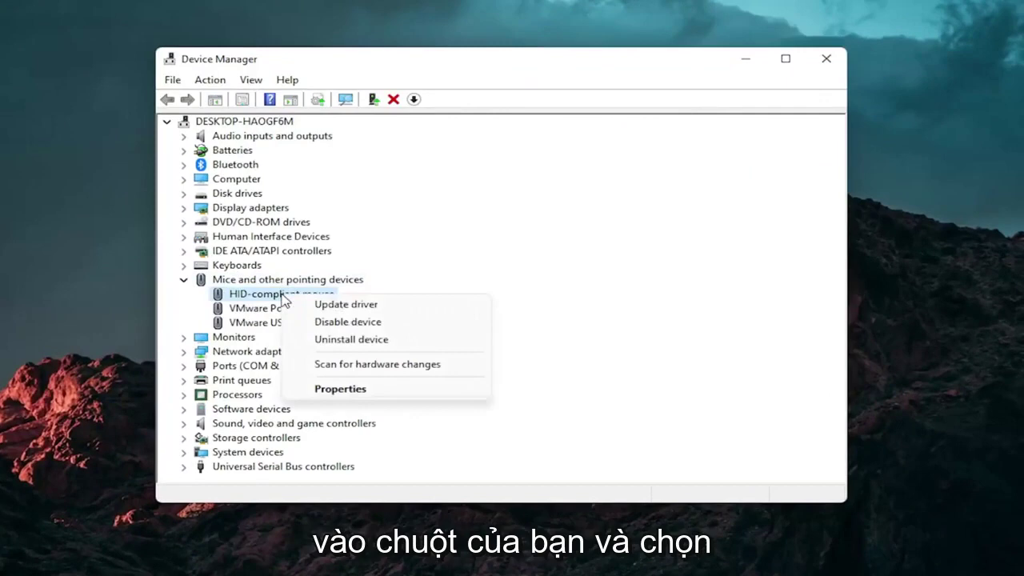
- Reinstall the HID-compliant mouse driver from the compatible drivers list, then close Device Manager
{"action": "left_click", "coordinate": [373, 308]}
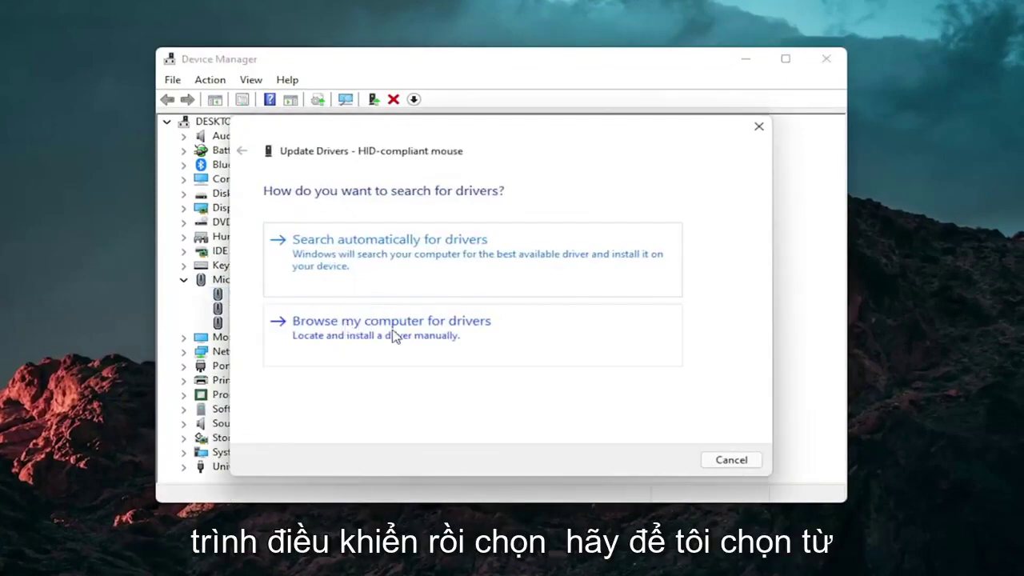
{"action": "left_click", "coordinate": [395, 335]}
{"action": "left_click", "coordinate": [347, 369]}
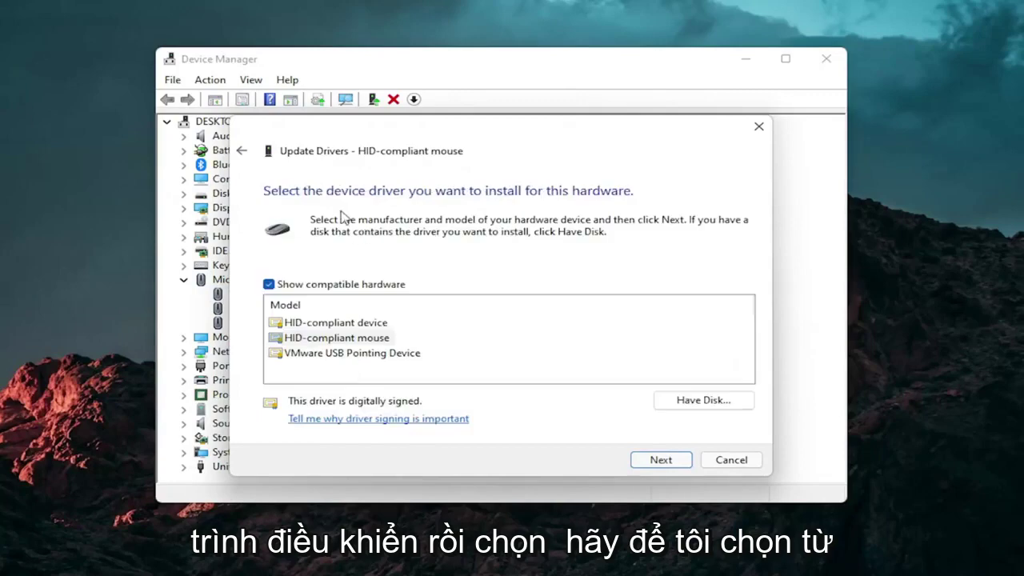
{"action": "left_click", "coordinate": [243, 151]}
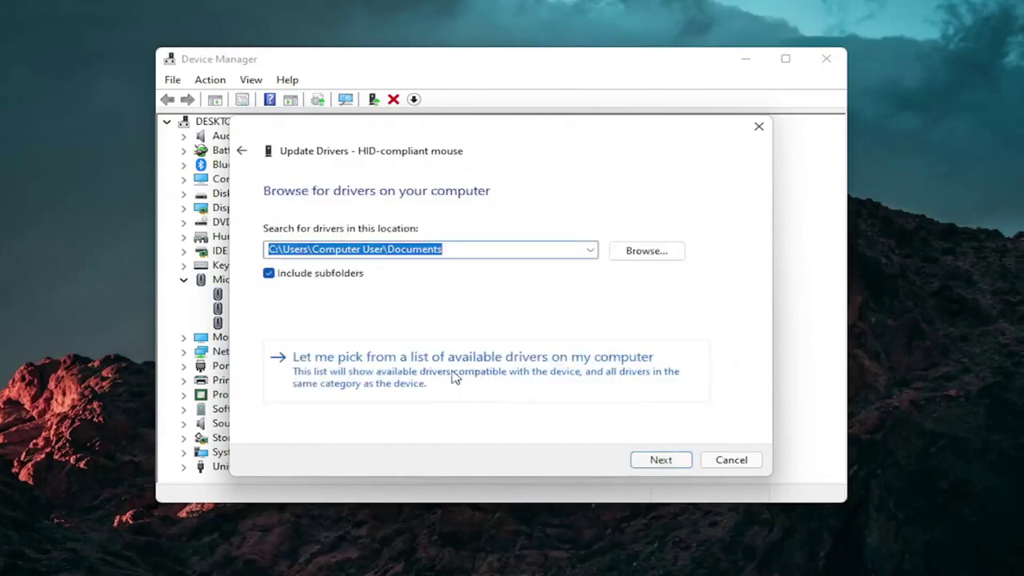
{"action": "left_click", "coordinate": [457, 374]}
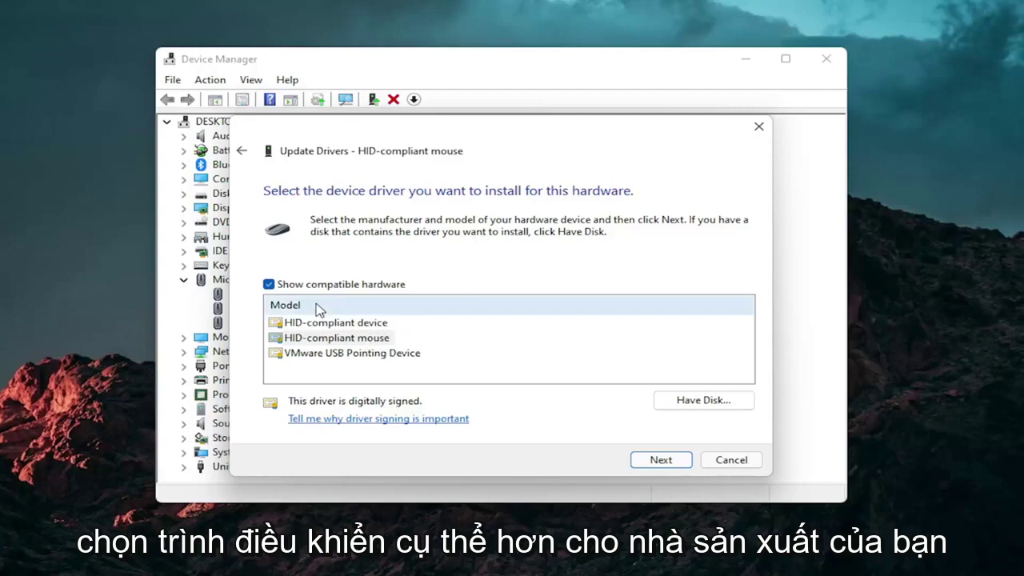
{"action": "left_click", "coordinate": [672, 462]}
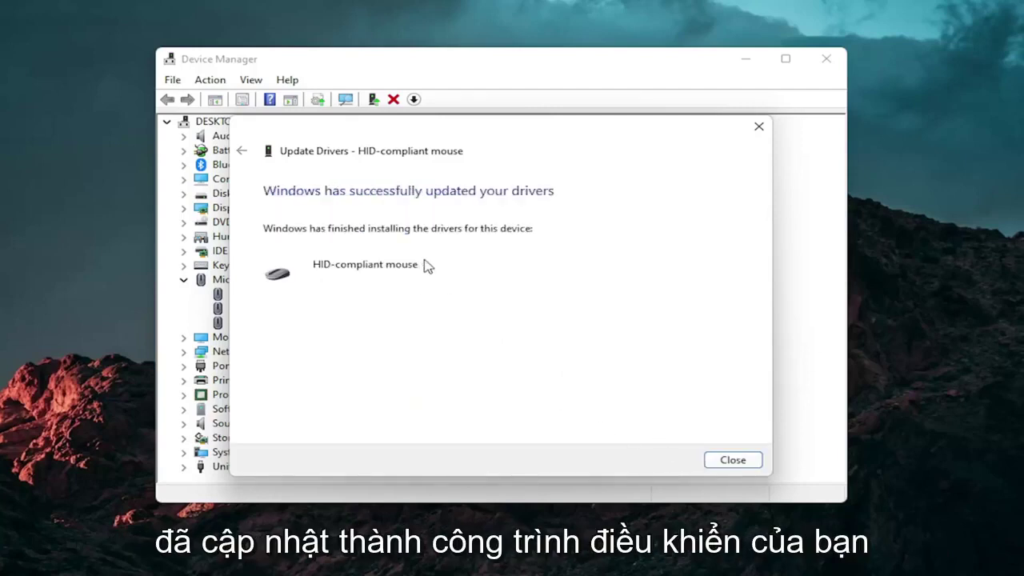
{"action": "left_click", "coordinate": [716, 458]}
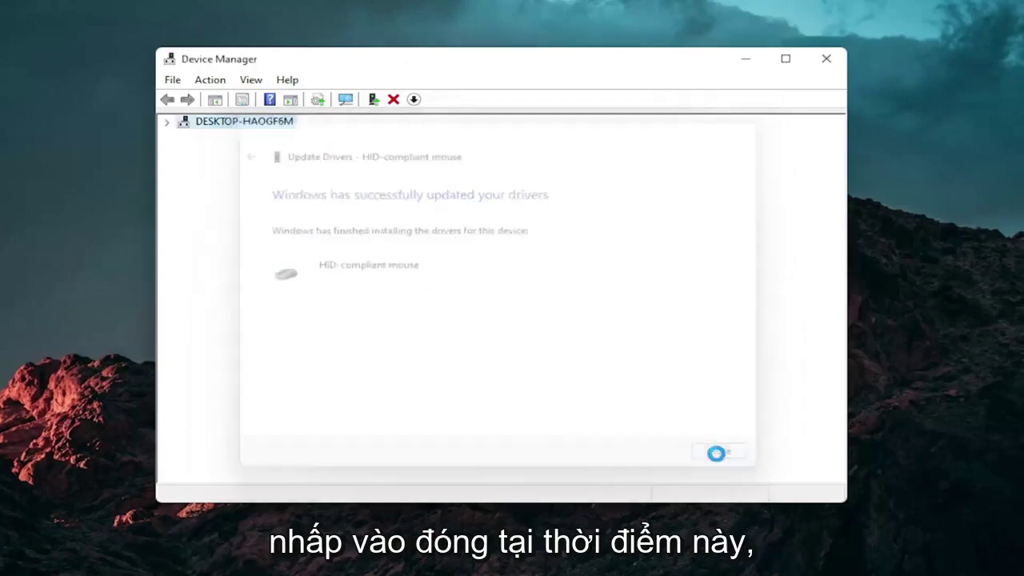
{"action": "left_click", "coordinate": [826, 58]}
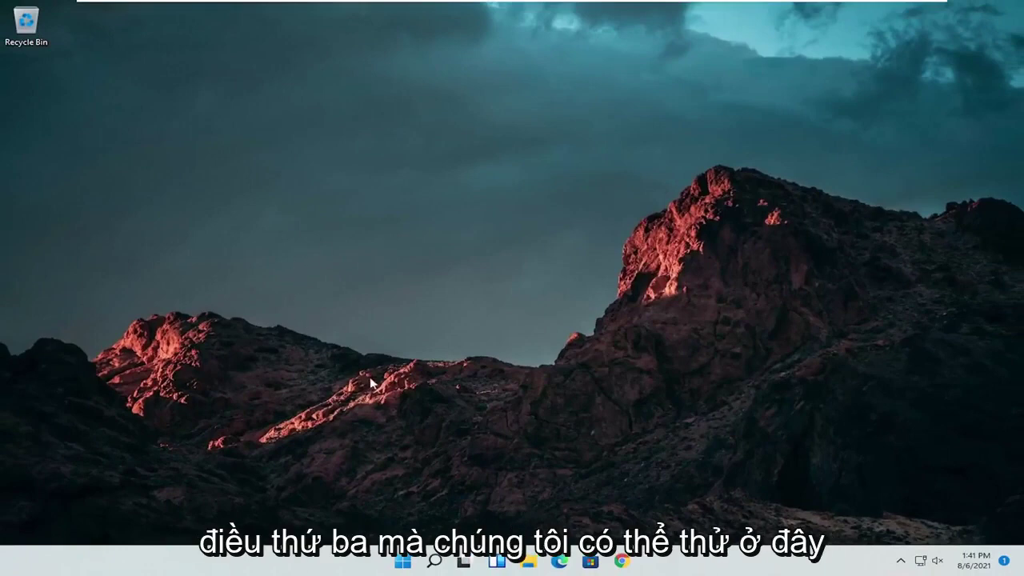
- Search 'troubleshoot', go to Other troubleshooters, and scroll to the Keyboard entry
{"action": "left_click", "coordinate": [436, 561]}
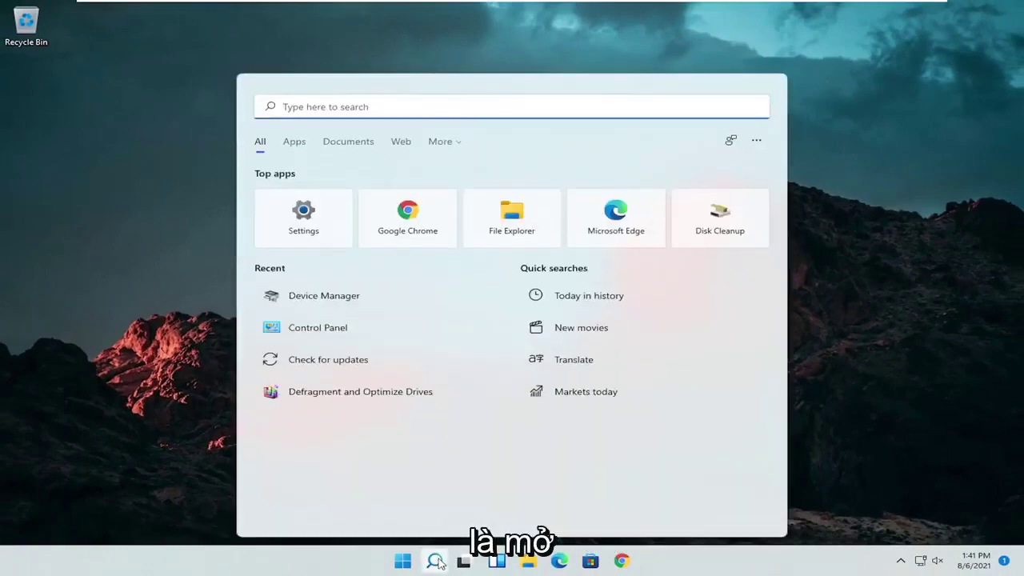
{"action": "type", "text": "trouble"}
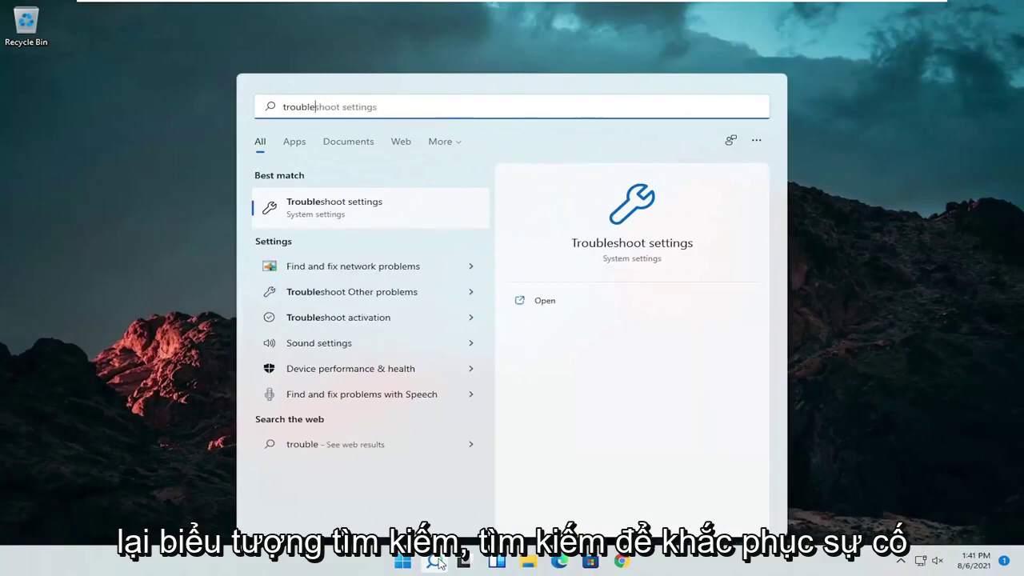
{"action": "type", "text": "shoot"}
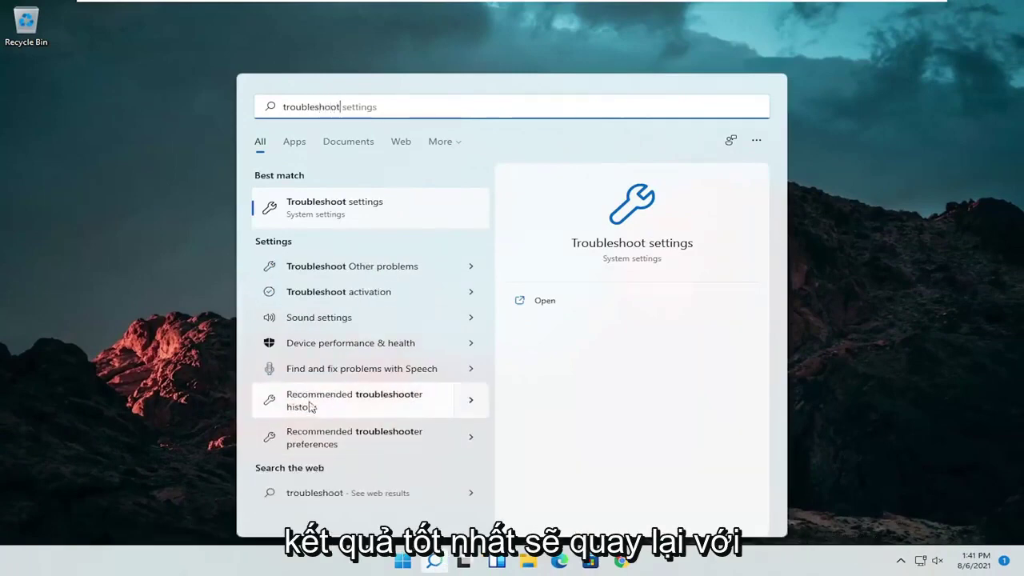
{"action": "left_click", "coordinate": [325, 222]}
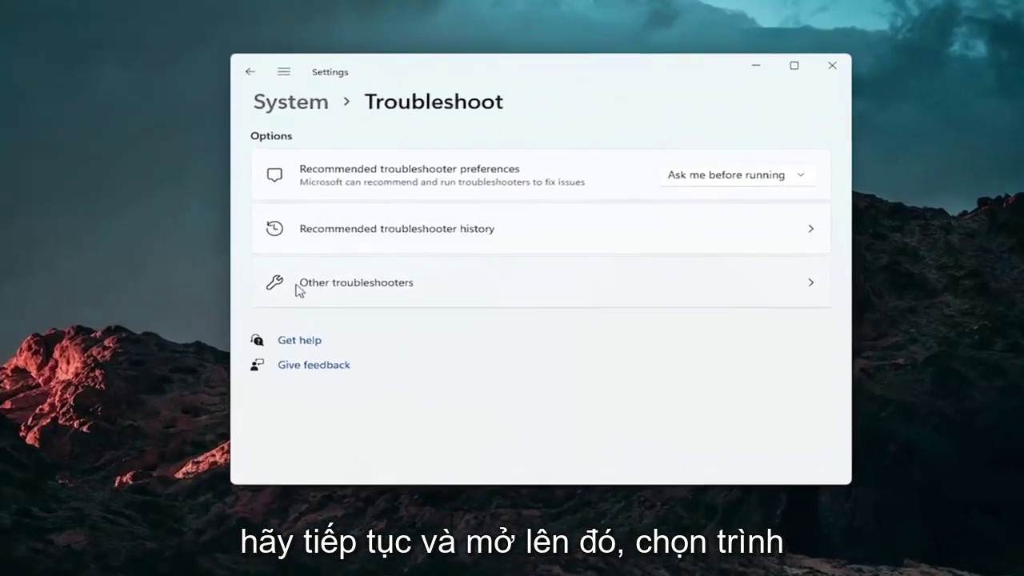
{"action": "left_click", "coordinate": [298, 292]}
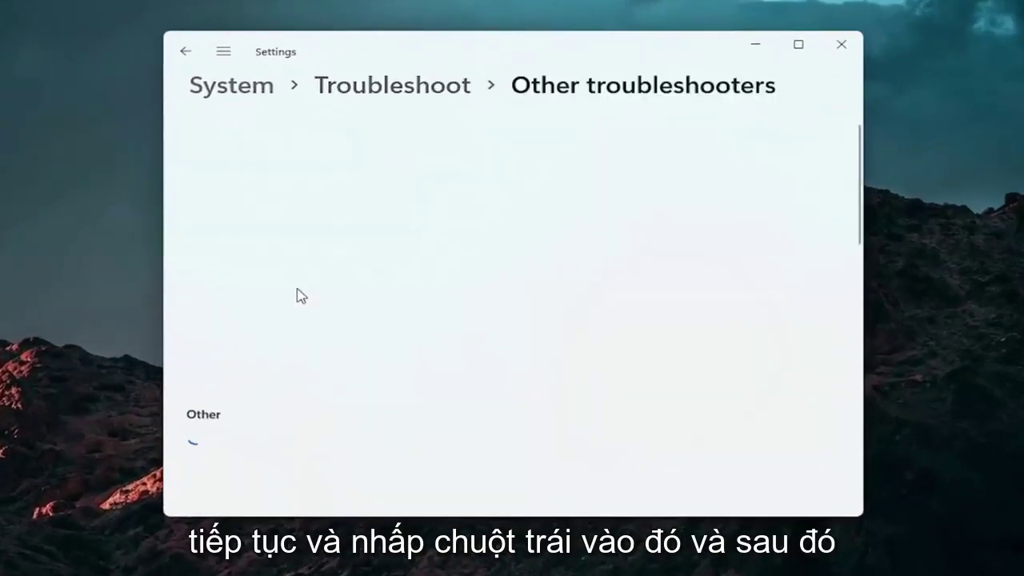
{"action": "scroll", "coordinate": [298, 292], "scroll_direction": "down", "scroll_amount": 3}
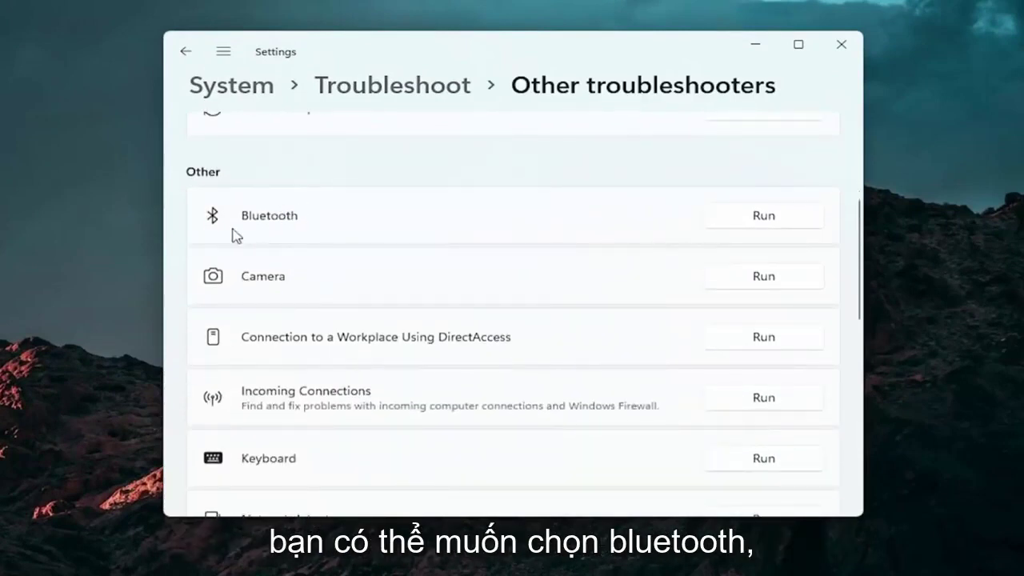
{"action": "scroll", "coordinate": [320, 320], "scroll_direction": "up", "scroll_amount": 1}
{"action": "scroll", "coordinate": [318, 320], "scroll_direction": "down", "scroll_amount": 1}
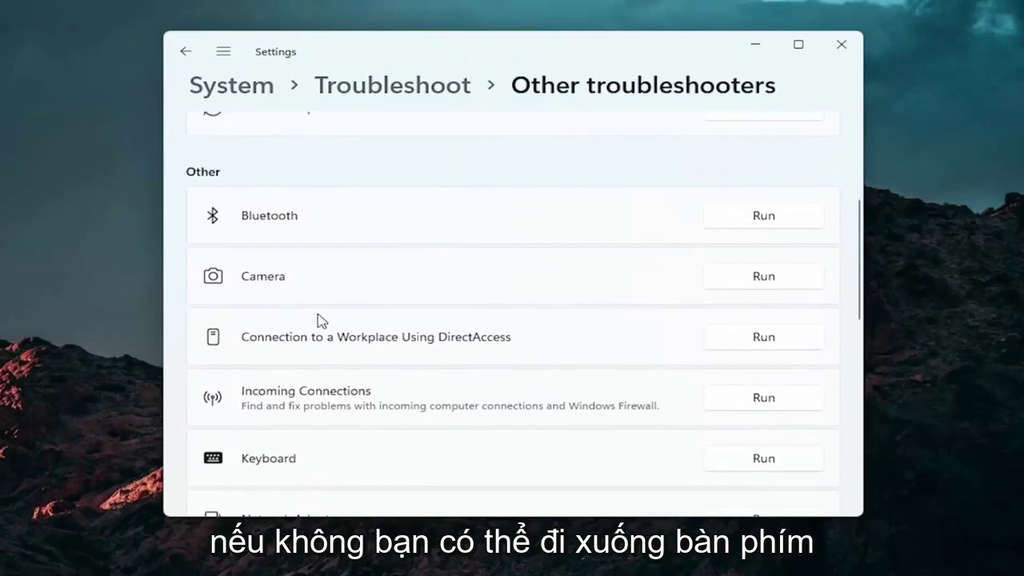
{"action": "scroll", "coordinate": [320, 320], "scroll_direction": "down", "scroll_amount": 2}
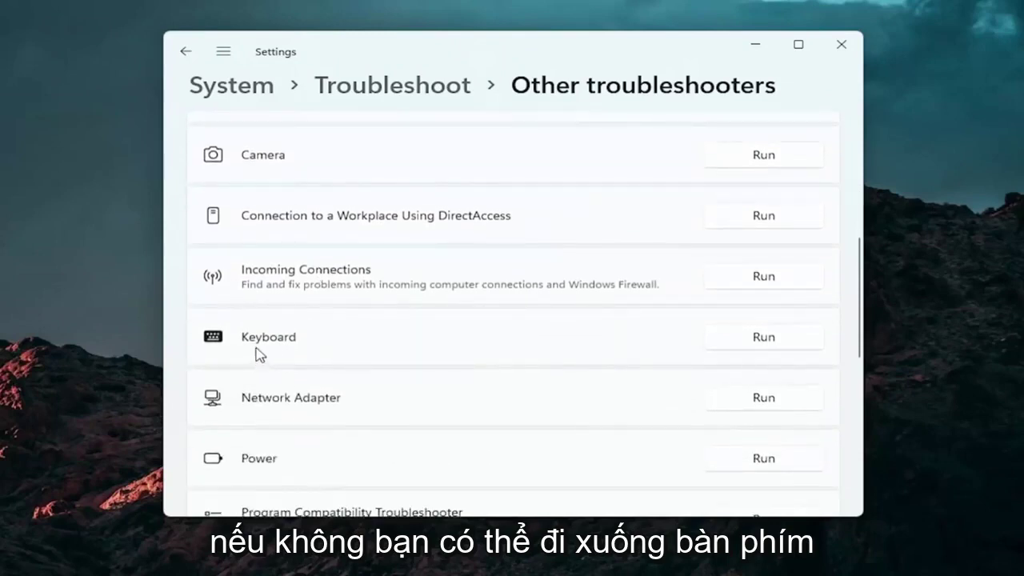
- Run the Keyboard troubleshooter, dismiss its no-changes result, and close Settings
{"action": "left_click", "coordinate": [762, 336]}
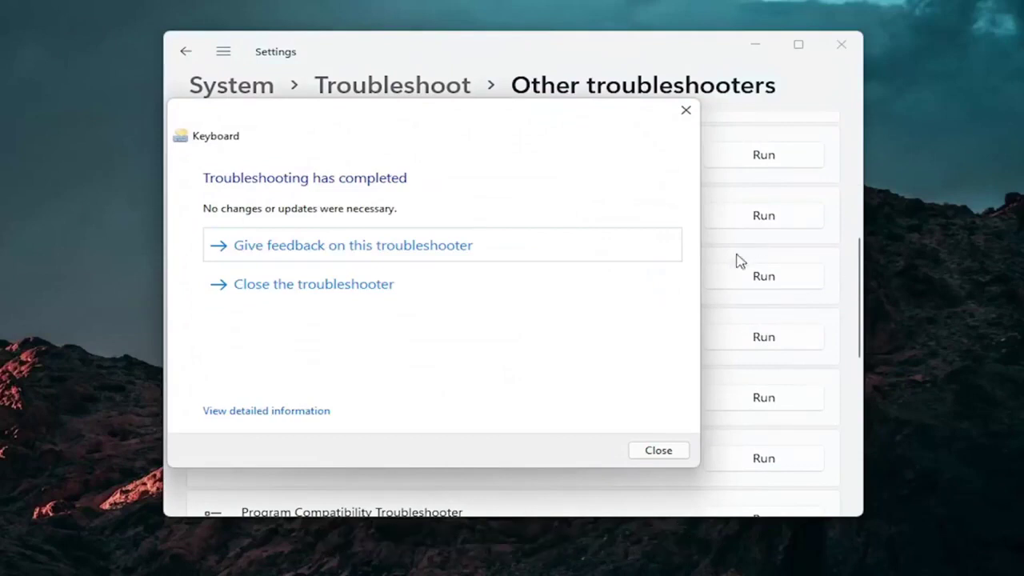
{"action": "left_click", "coordinate": [684, 112]}
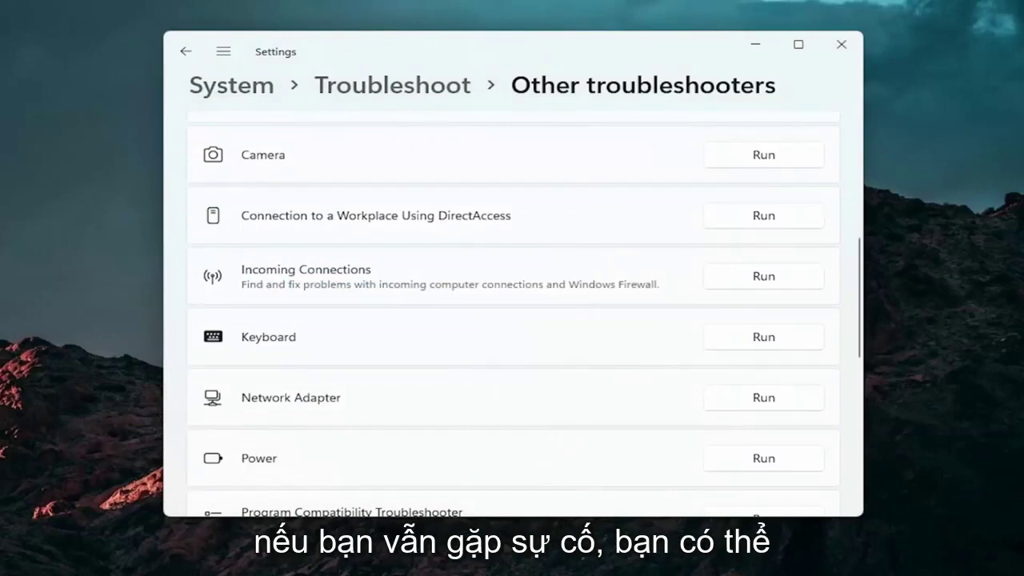
{"action": "left_click", "coordinate": [841, 44]}
{"action": "left_click", "coordinate": [436, 561]}
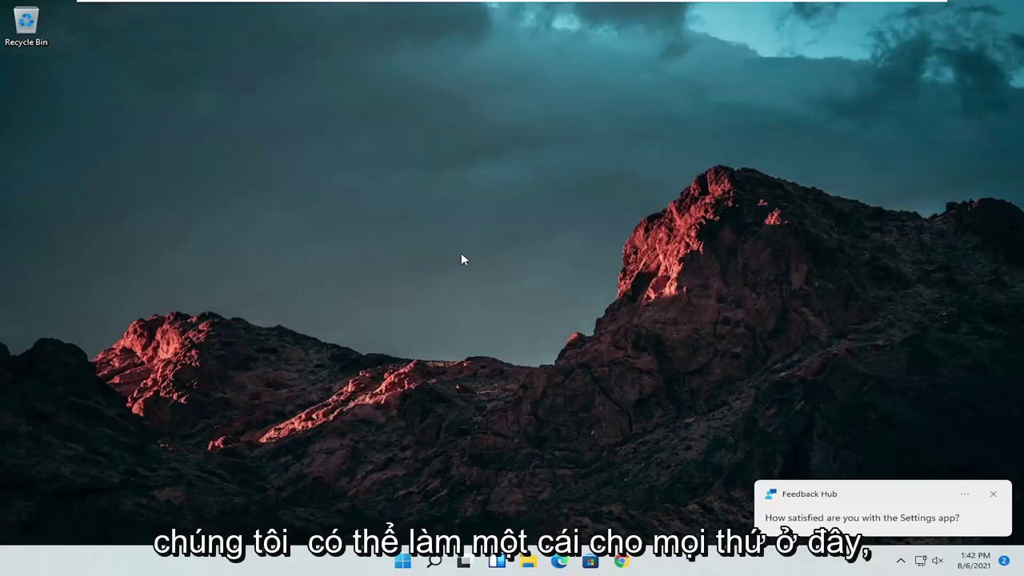
- Search 'cmd' and launch Command Prompt with Run as administrator
{"action": "left_click", "coordinate": [433, 560]}
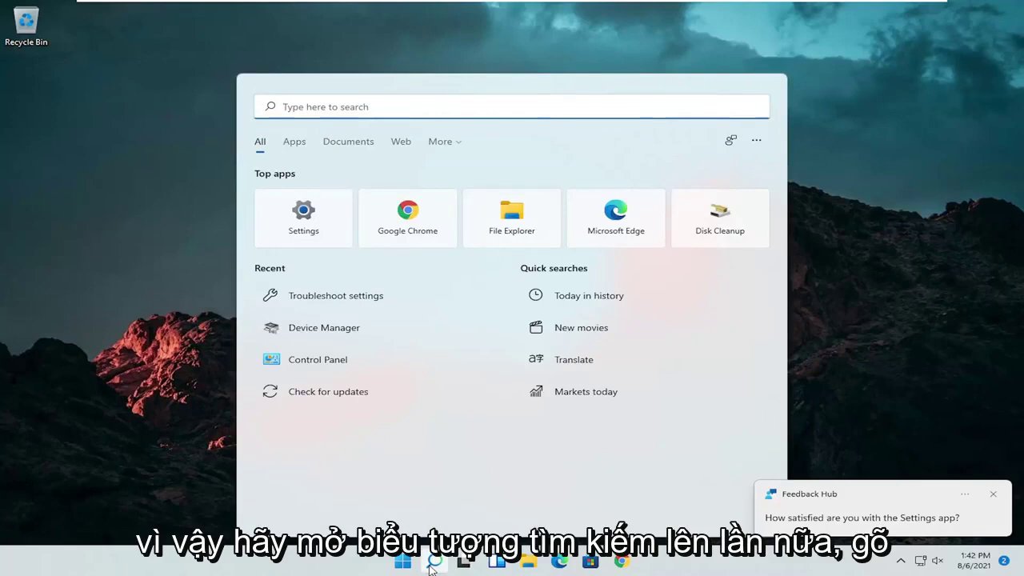
{"action": "type", "text": "cmd"}
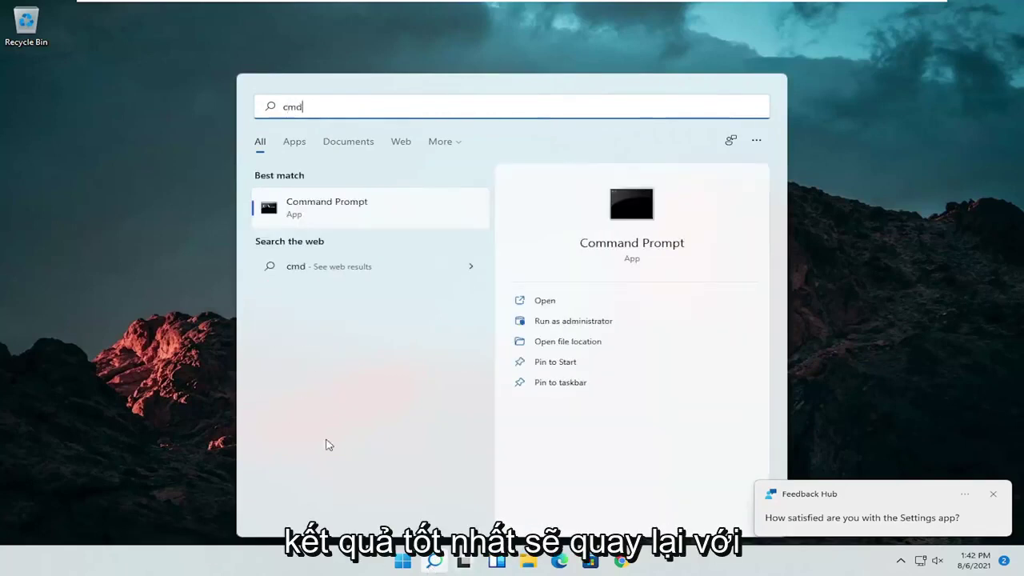
{"action": "right_click", "coordinate": [304, 207]}
{"action": "left_click", "coordinate": [347, 222]}
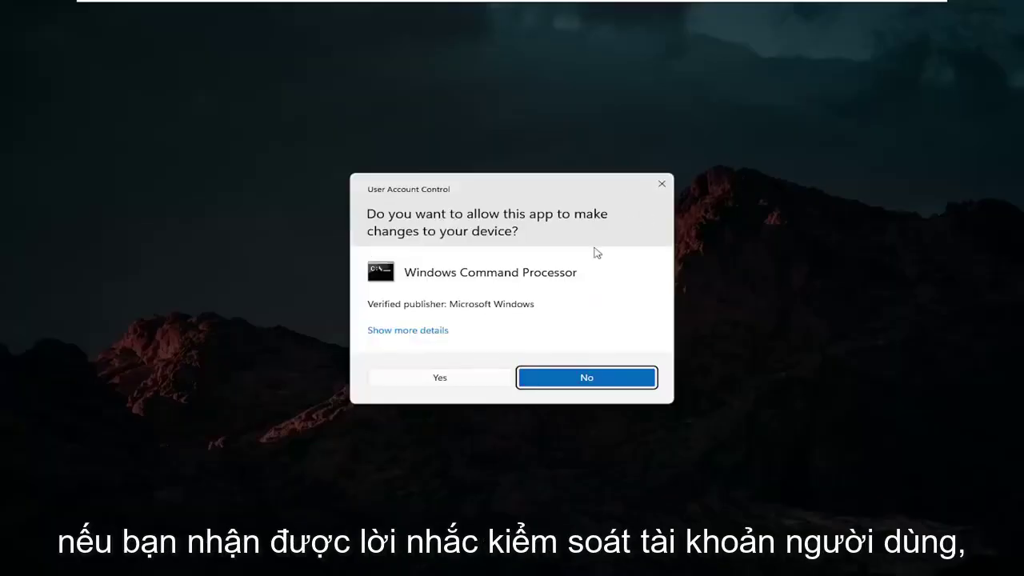
- Approve the User Account Control prompt and run sfc /scannow in the elevated Command Prompt
{"action": "left_click", "coordinate": [438, 377]}
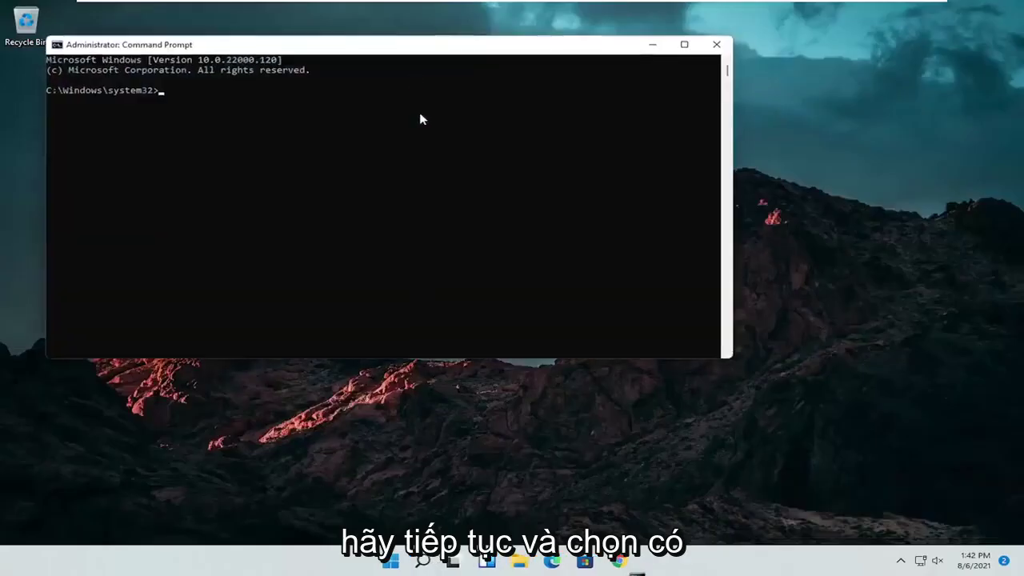
{"action": "left_click_drag", "start_coordinate": [411, 53], "coordinate": [535, 103]}
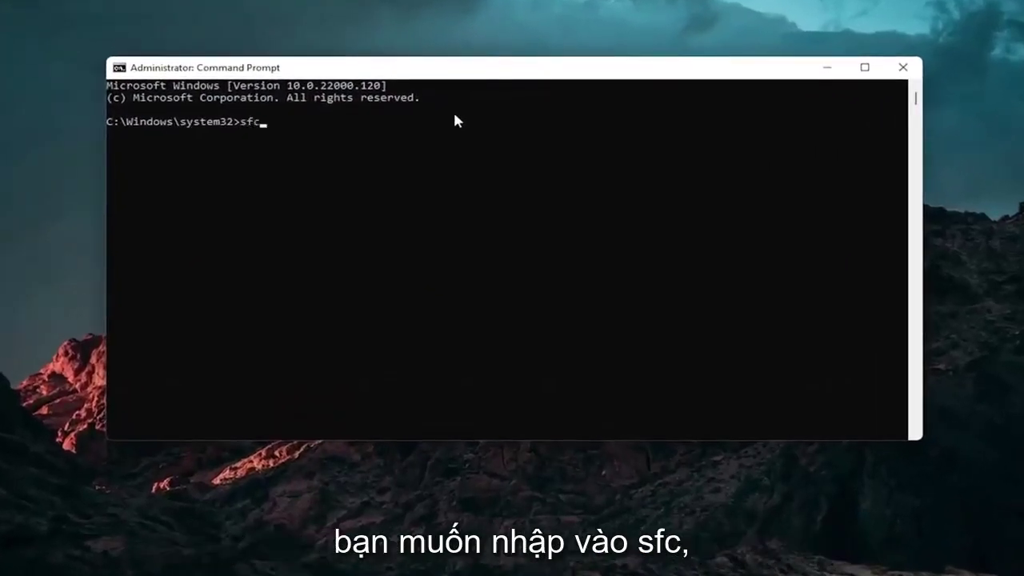
{"action": "type", "text": "sfc /scannow"}
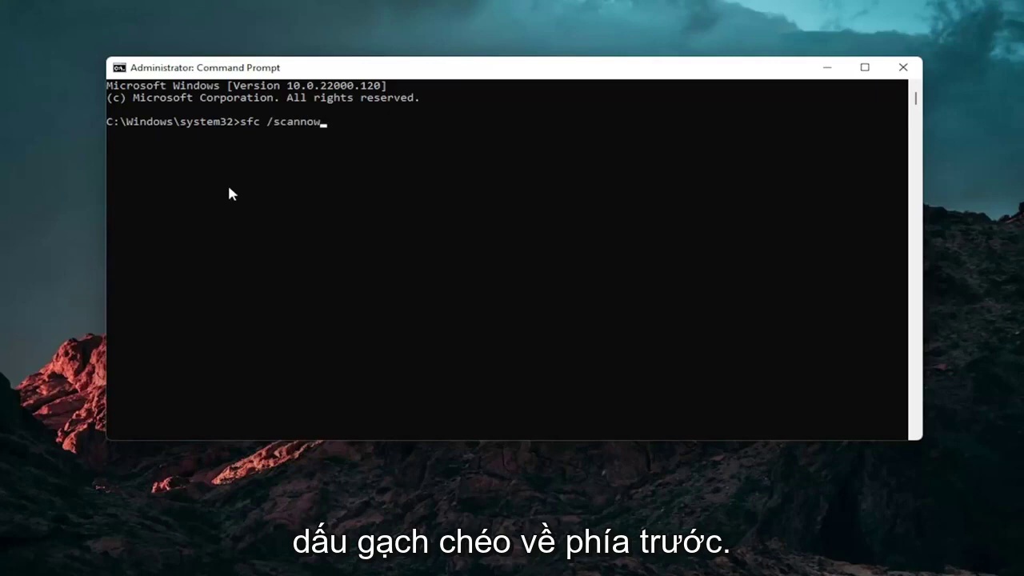
{"action": "key", "text": "Return"}
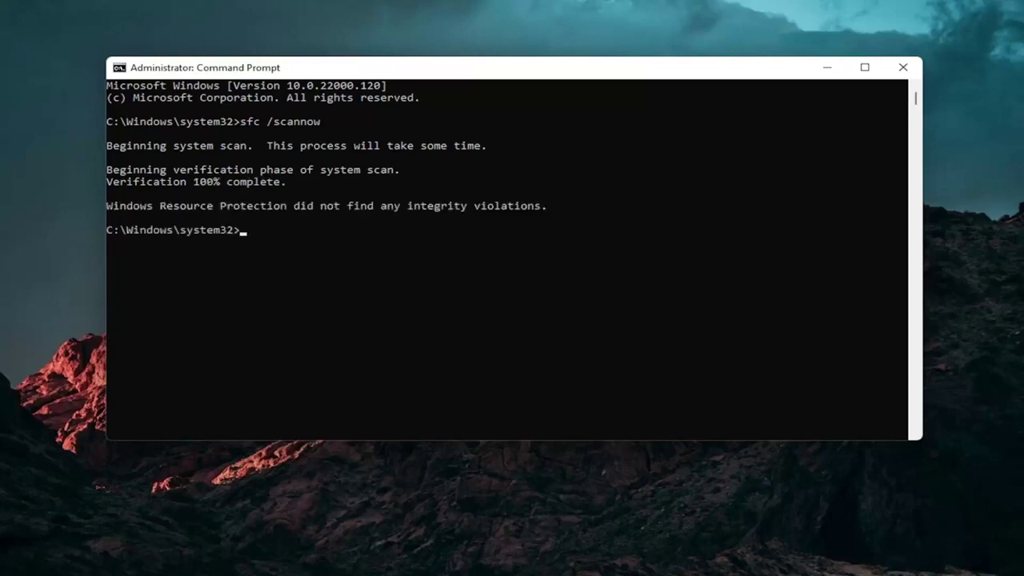
- Close the elevated Command Prompt window with its X button
{"action": "left_click", "coordinate": [902, 67]}
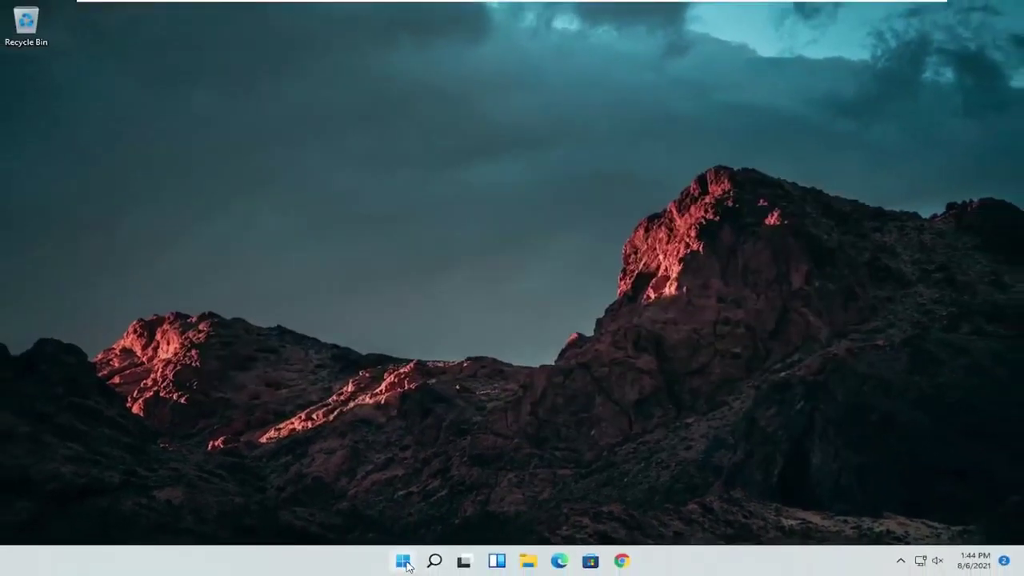